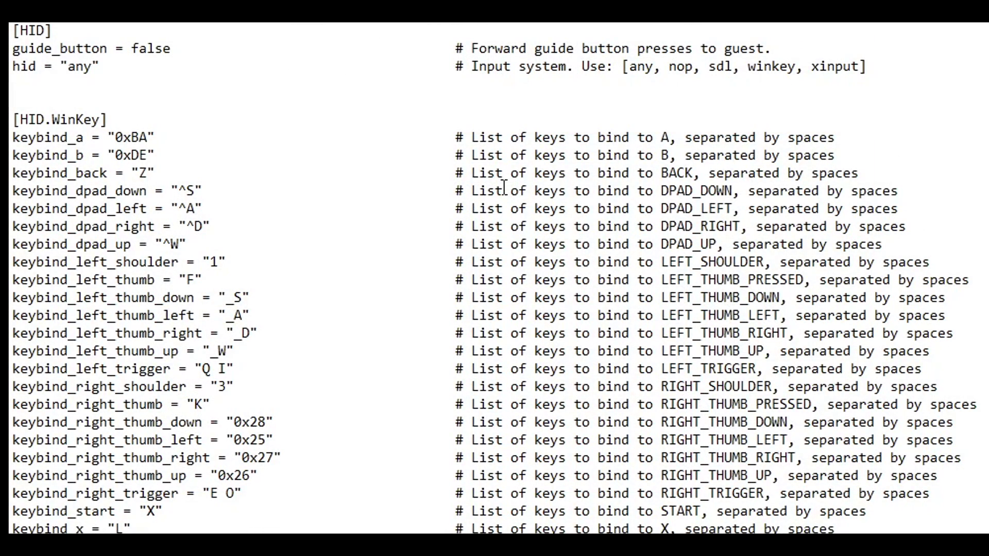
Save the edited xenia.config.toml via File > Save and close Notepad.
{"action": "scroll", "coordinate": [504, 186], "scroll_direction": "down", "scroll_amount": 6}
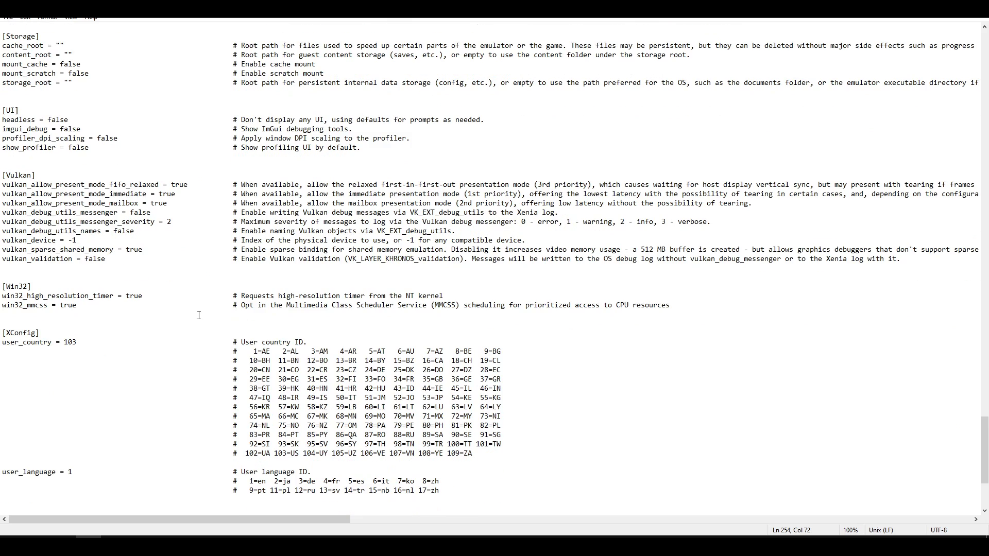
{"action": "scroll", "coordinate": [199, 315], "scroll_direction": "down", "scroll_amount": 2}
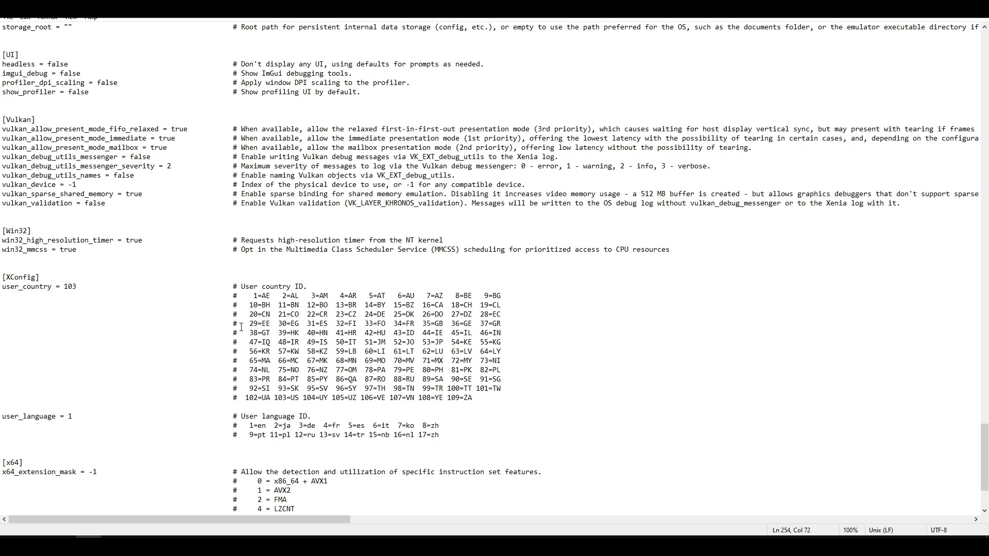
{"action": "scroll", "coordinate": [216, 322], "scroll_direction": "down", "scroll_amount": 1}
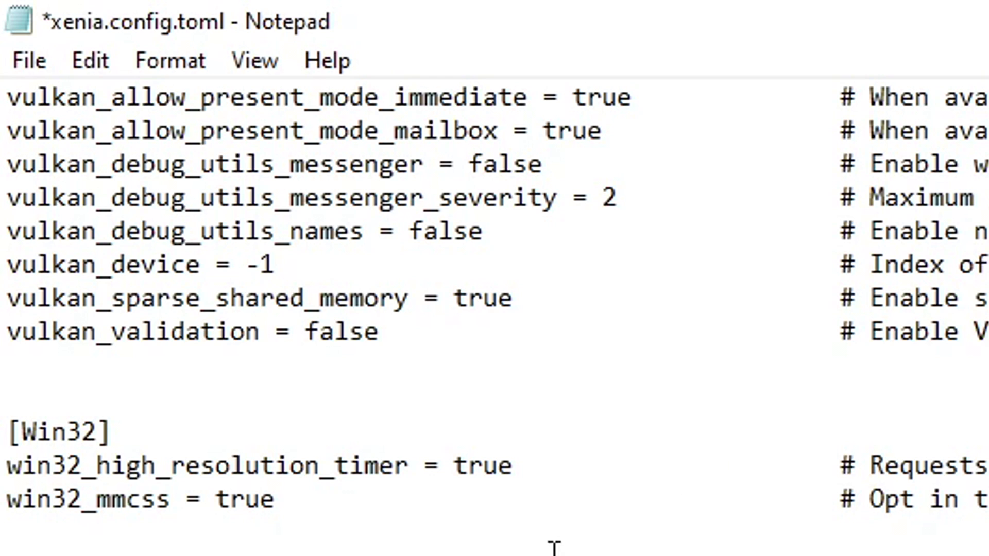
{"action": "left_click", "coordinate": [29, 65]}
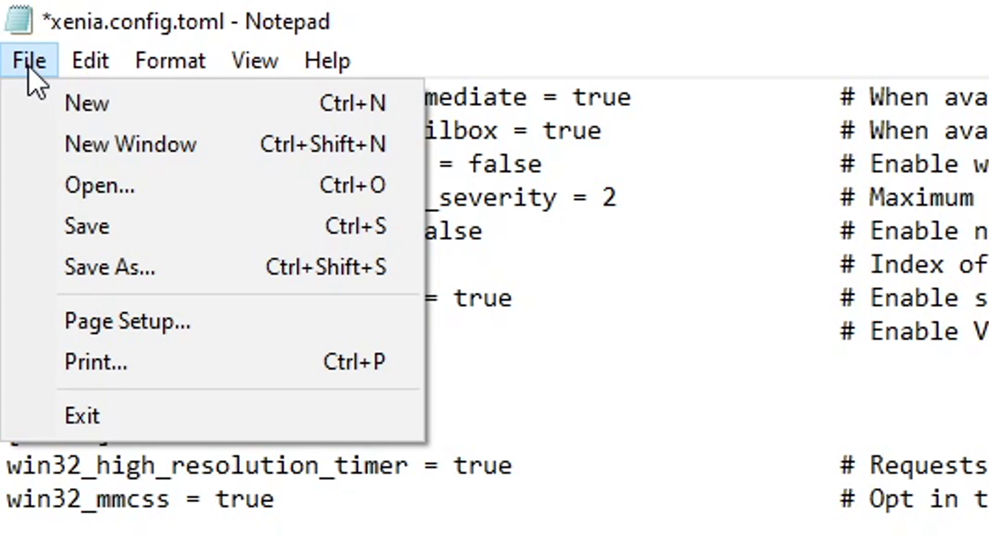
{"action": "left_click", "coordinate": [157, 229]}
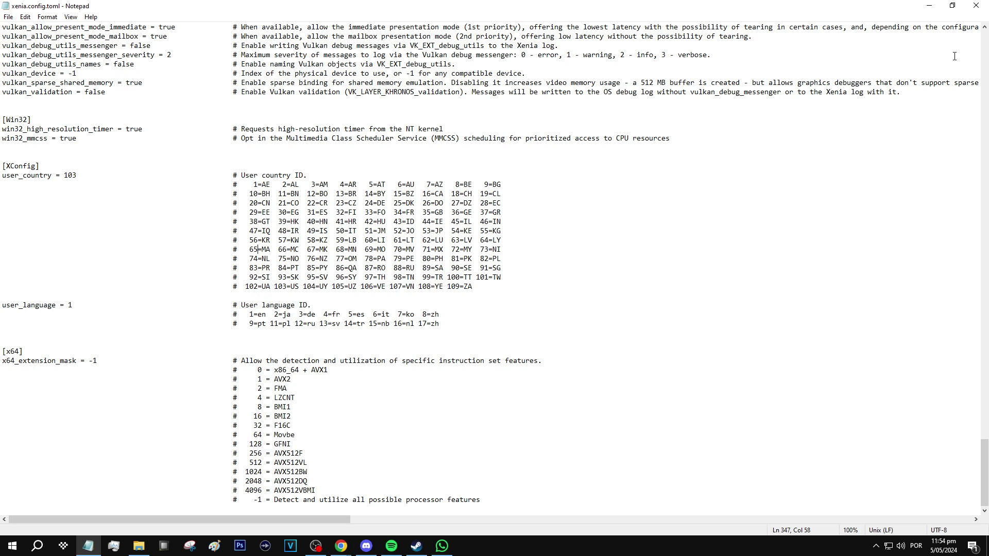
{"action": "left_click", "coordinate": [976, 9]}
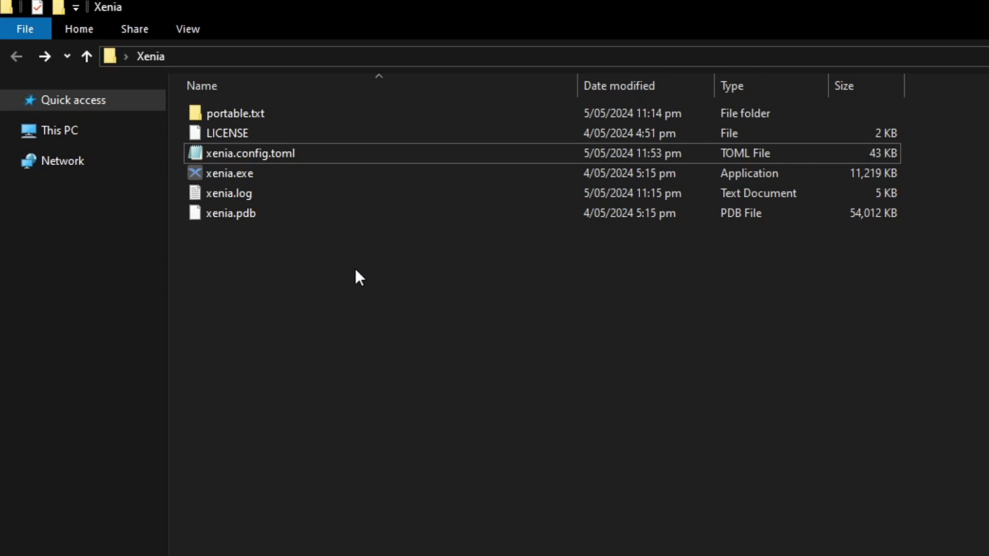
Create a new folder named 'games' in the Xenia folder, then return to Xenia.
{"action": "right_click", "coordinate": [366, 307]}
{"action": "mouse_move", "coordinate": [436, 538]}
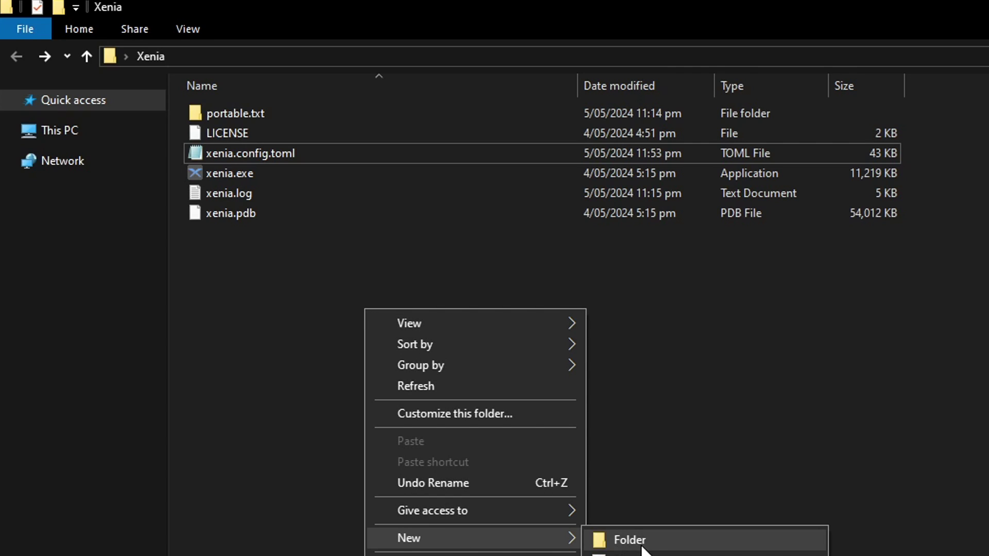
{"action": "left_click", "coordinate": [630, 540]}
{"action": "type", "text": "games"}
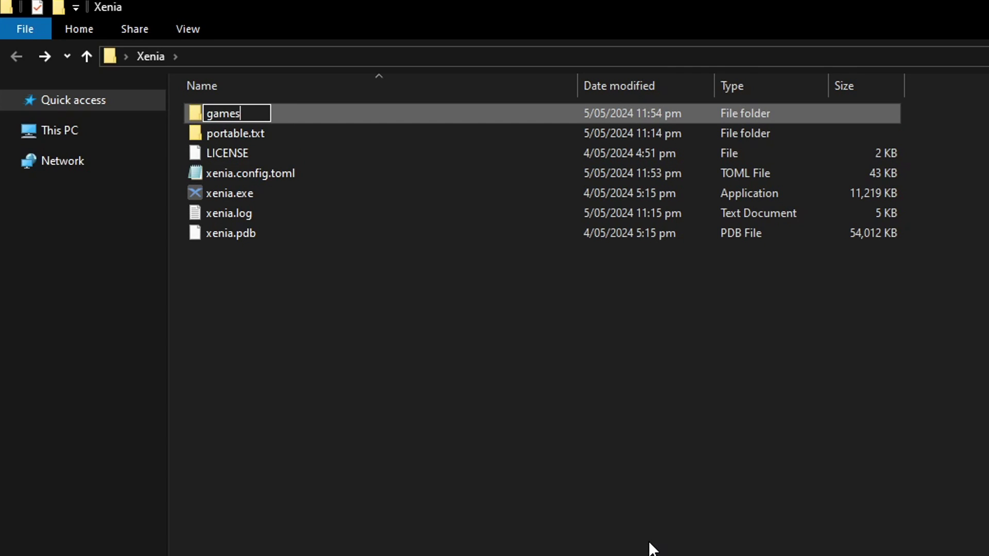
{"action": "key", "text": "Return"}
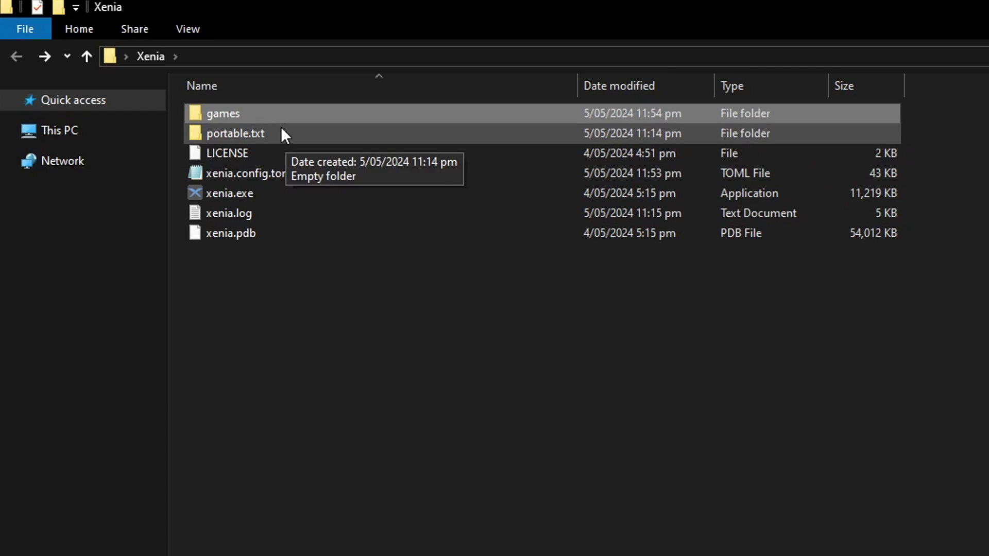
{"action": "double_click", "coordinate": [289, 113]}
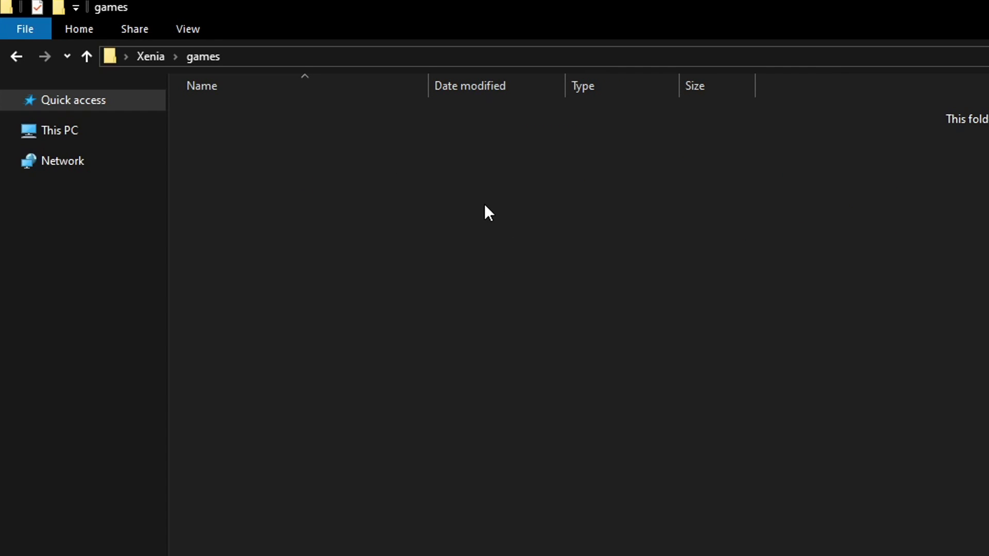
{"action": "key", "text": "alt+Left"}
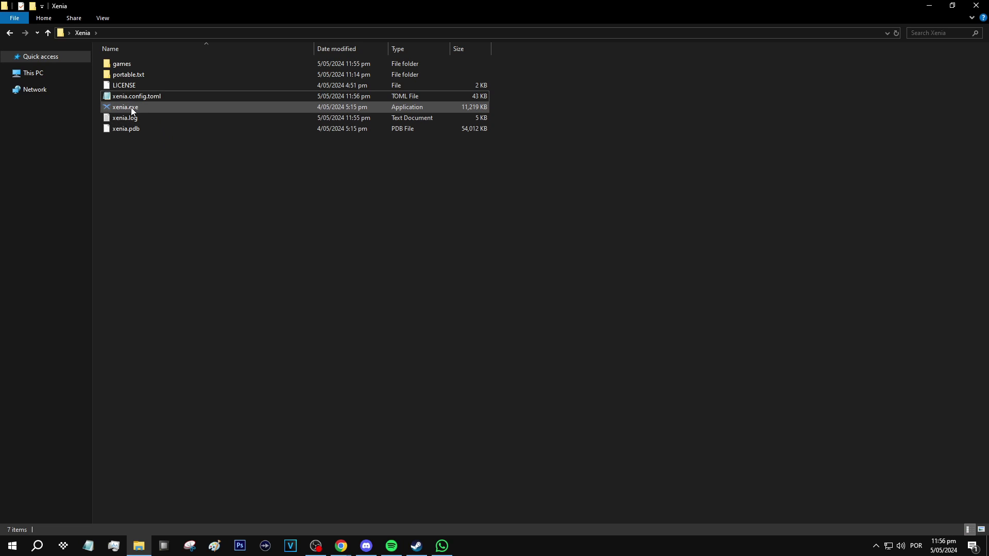
Launch xenia.exe maximized and load Gears of War.iso from the games folder.
{"action": "double_click", "coordinate": [139, 106]}
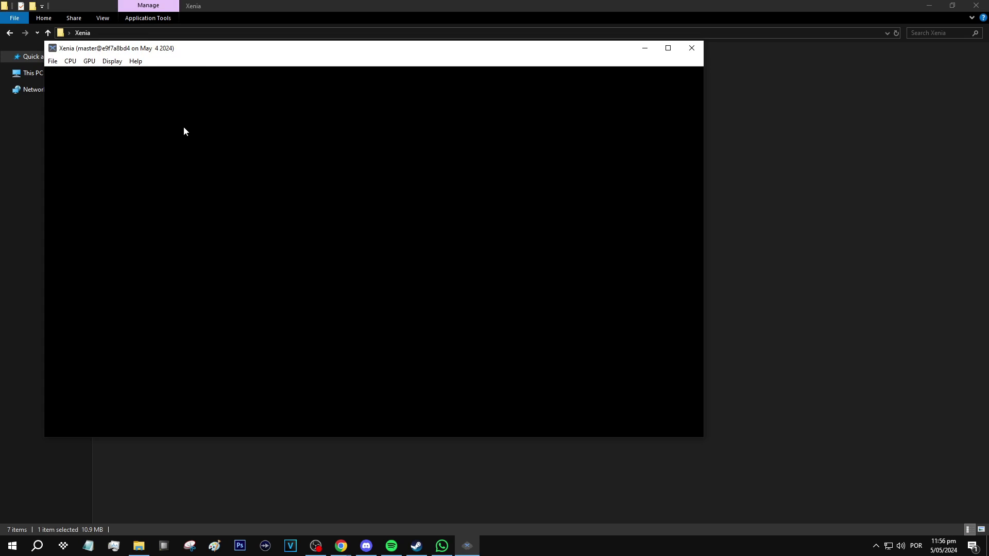
{"action": "double_click", "coordinate": [195, 53]}
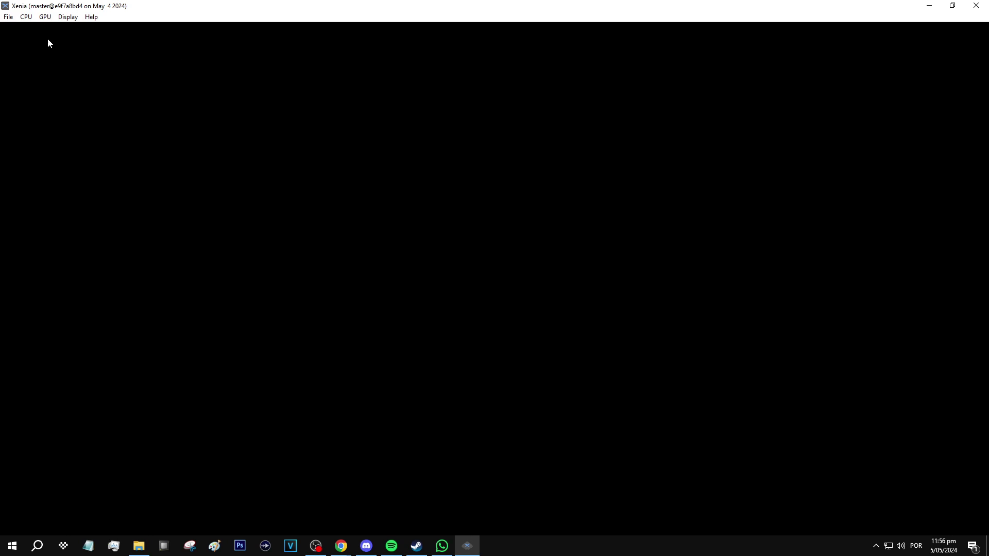
{"action": "left_click", "coordinate": [7, 18]}
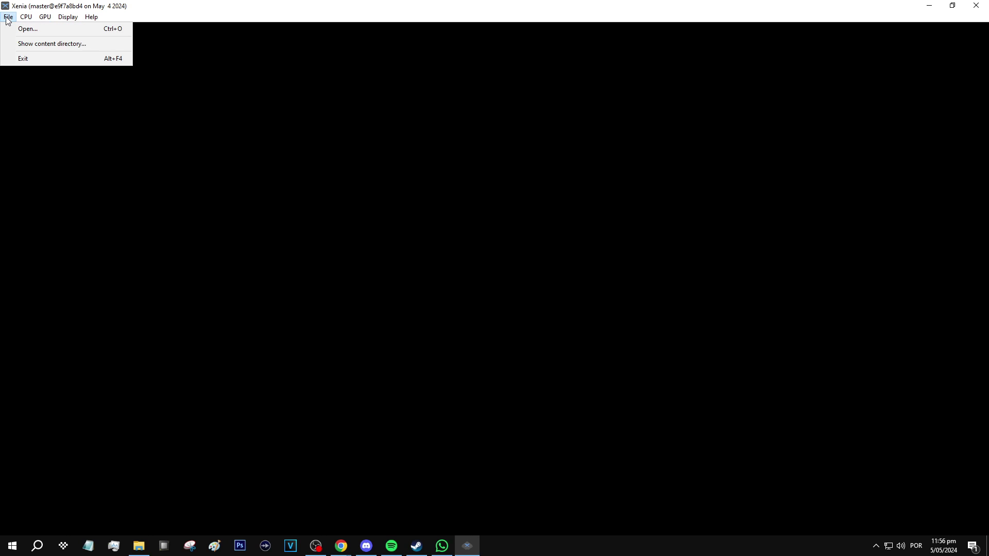
{"action": "left_click", "coordinate": [36, 30]}
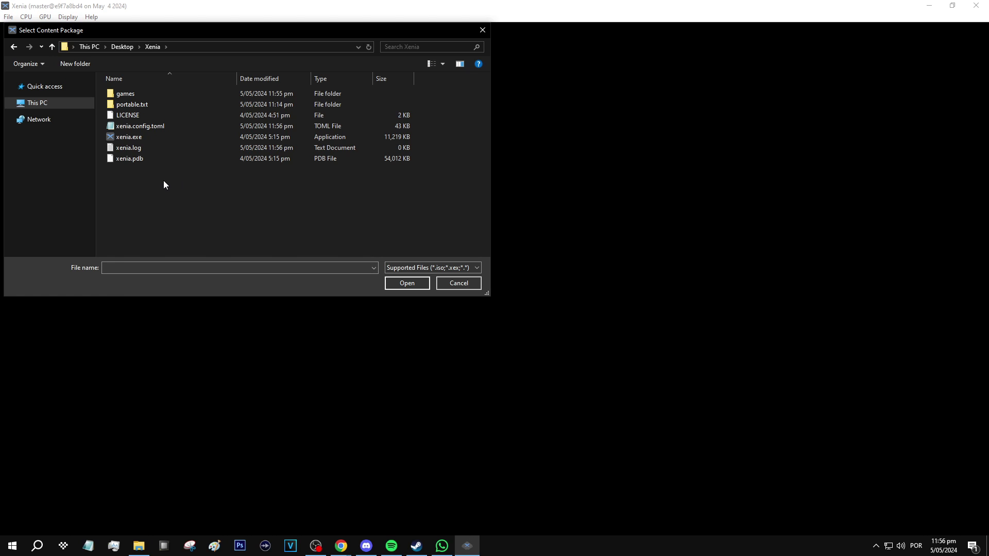
{"action": "double_click", "coordinate": [134, 94]}
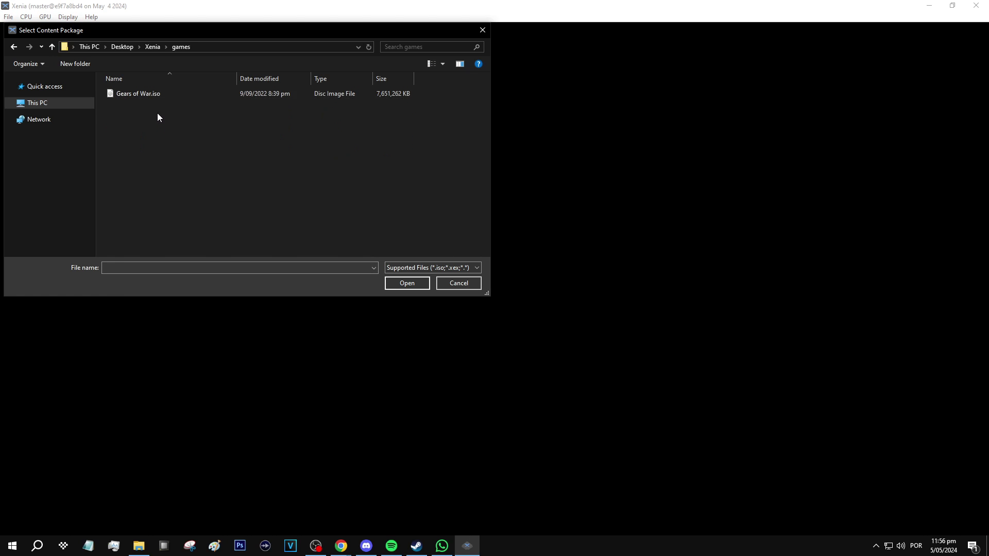
{"action": "left_click", "coordinate": [150, 95]}
{"action": "double_click", "coordinate": [151, 97]}
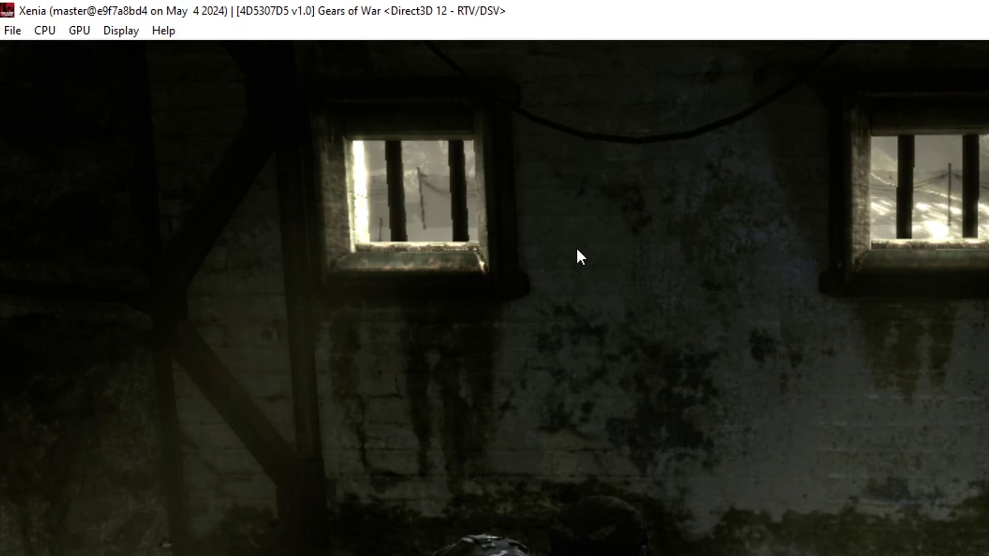
Open Display > Post-processing settings over the running game.
{"action": "left_click", "coordinate": [118, 33]}
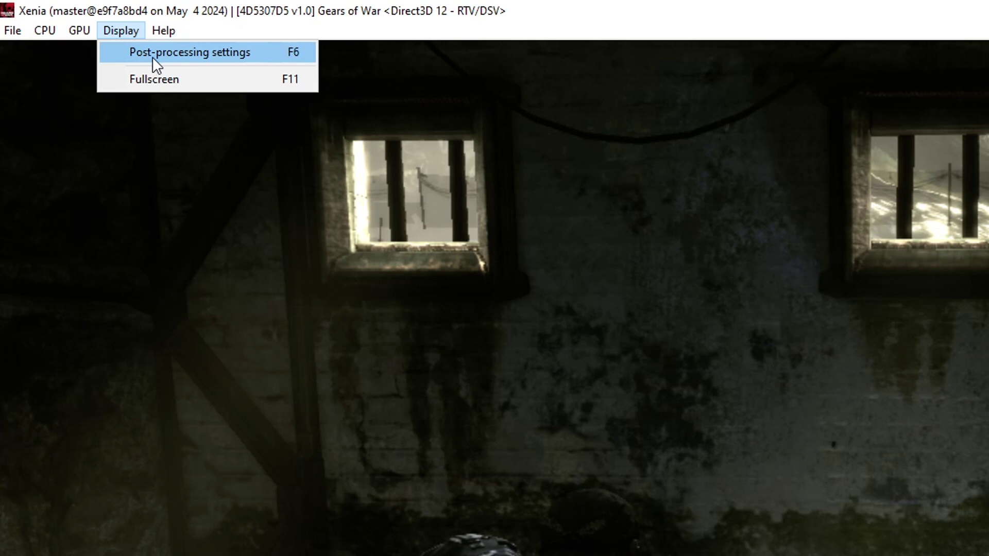
{"action": "left_click", "coordinate": [254, 53]}
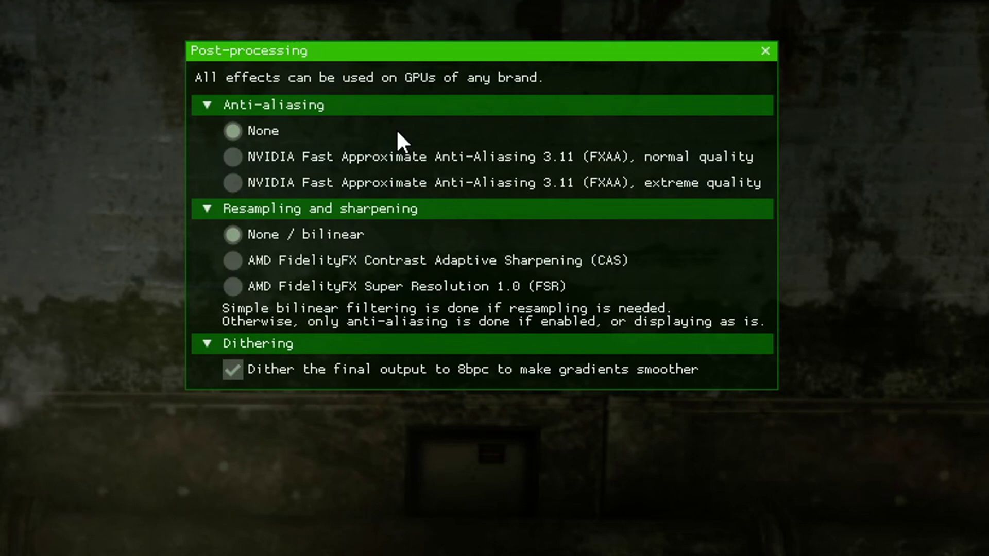
Set FXAA normal-quality anti-aliasing, AMD FSR with minimum sharpness reduction, and exit fullscreen.
{"action": "left_click", "coordinate": [355, 158]}
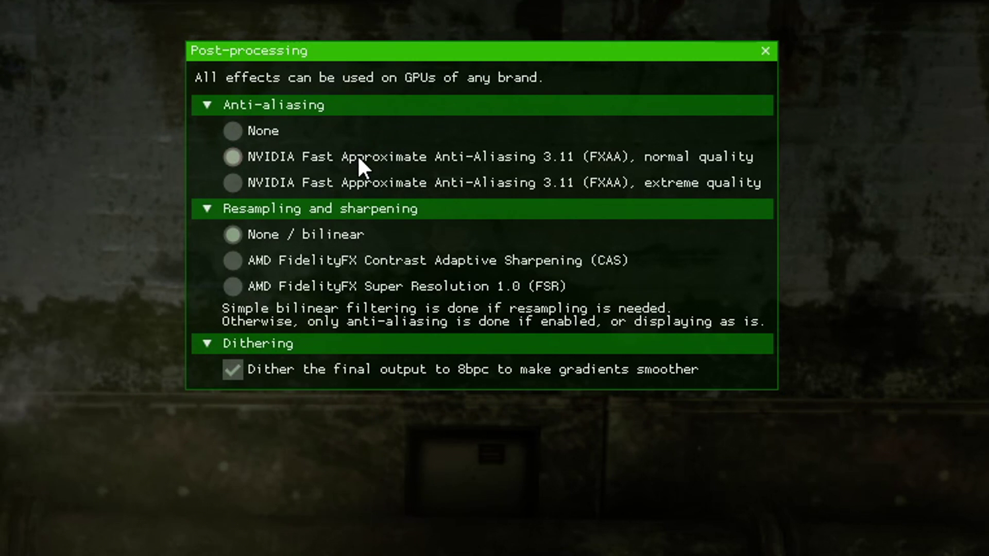
{"action": "left_click", "coordinate": [400, 184]}
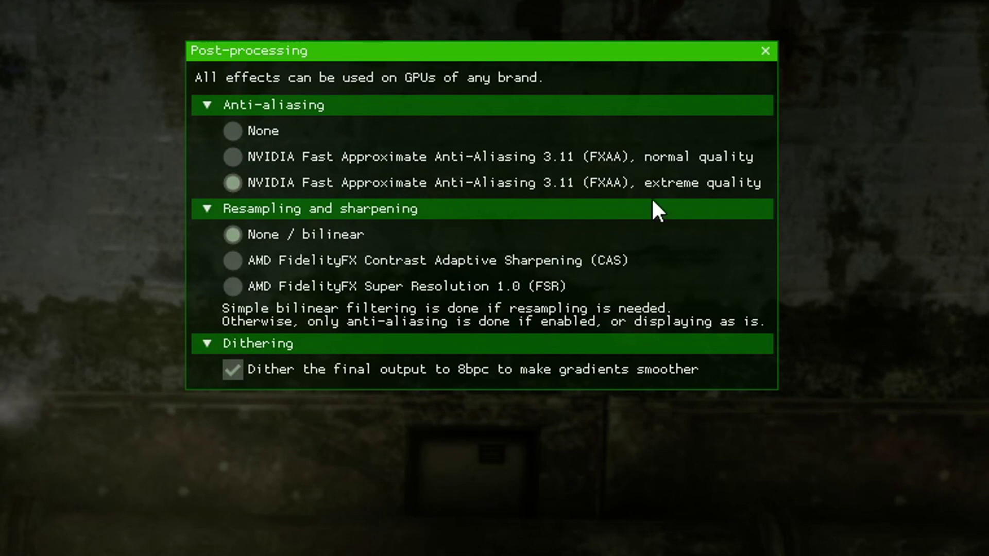
{"action": "left_click", "coordinate": [335, 157]}
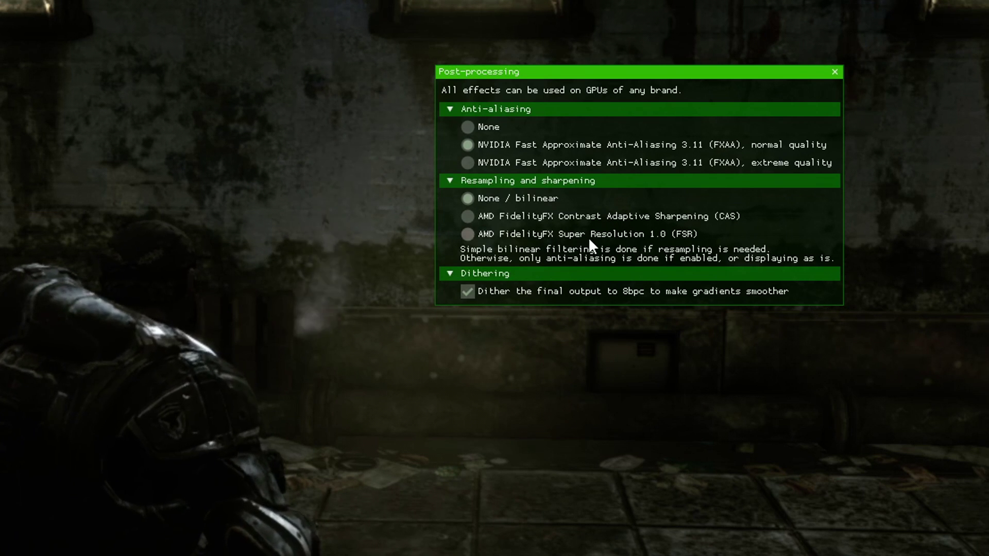
{"action": "left_click", "coordinate": [558, 233]}
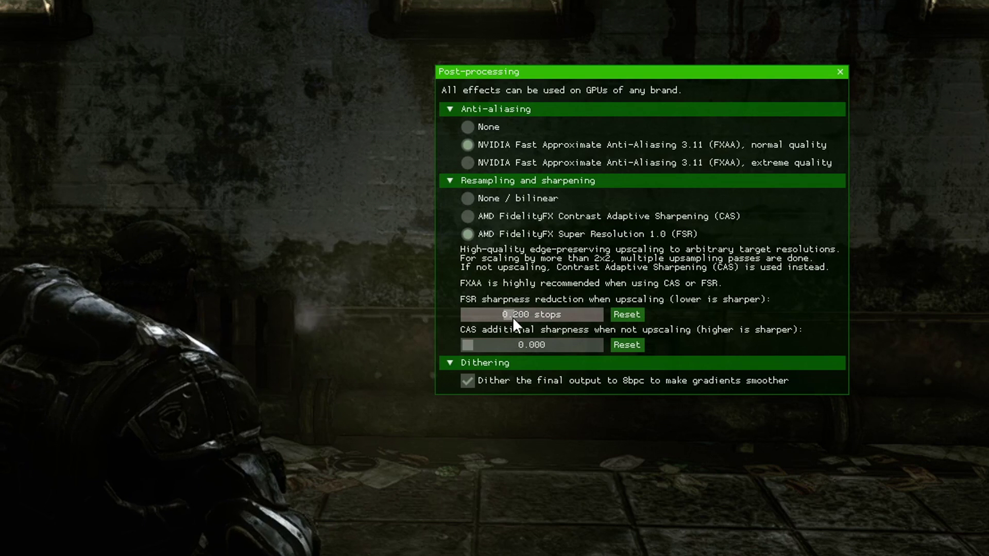
{"action": "mouse_move", "coordinate": [511, 317]}
{"action": "left_mouse_down"}
{"action": "mouse_move", "coordinate": [466, 314]}
{"action": "mouse_move", "coordinate": [582, 317]}
{"action": "mouse_move", "coordinate": [462, 321]}
{"action": "mouse_move", "coordinate": [516, 317]}
{"action": "left_mouse_up"}
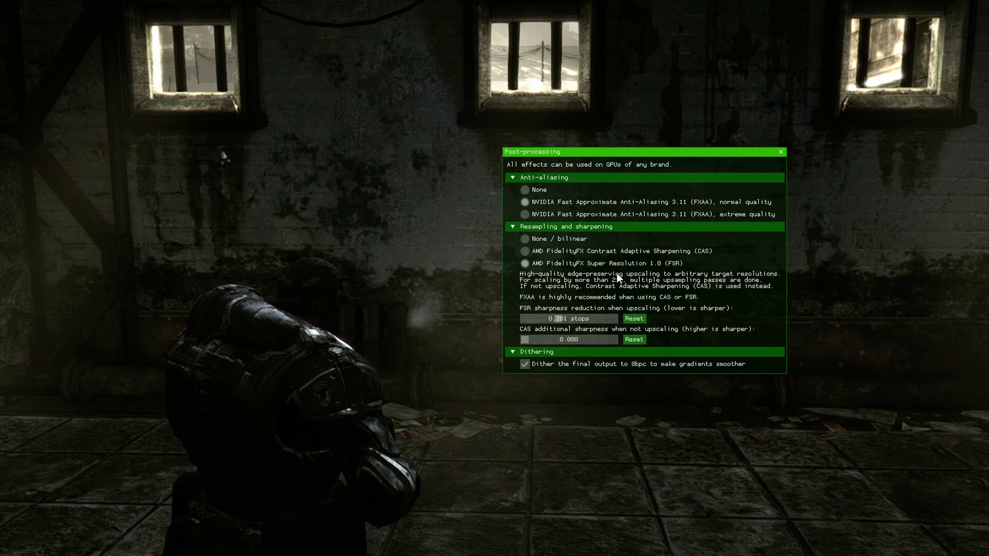
{"action": "key", "text": "F11"}
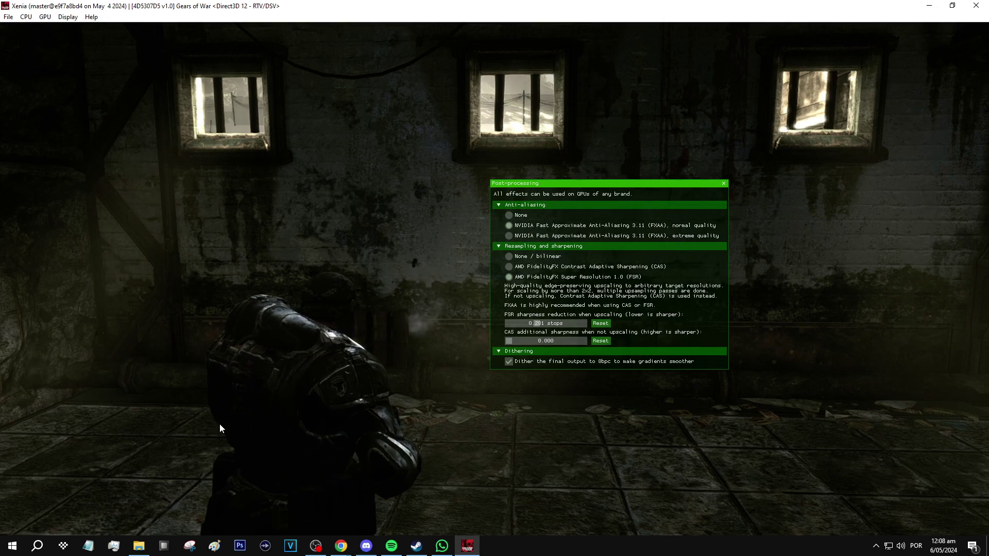
{"action": "left_click", "coordinate": [143, 550]}
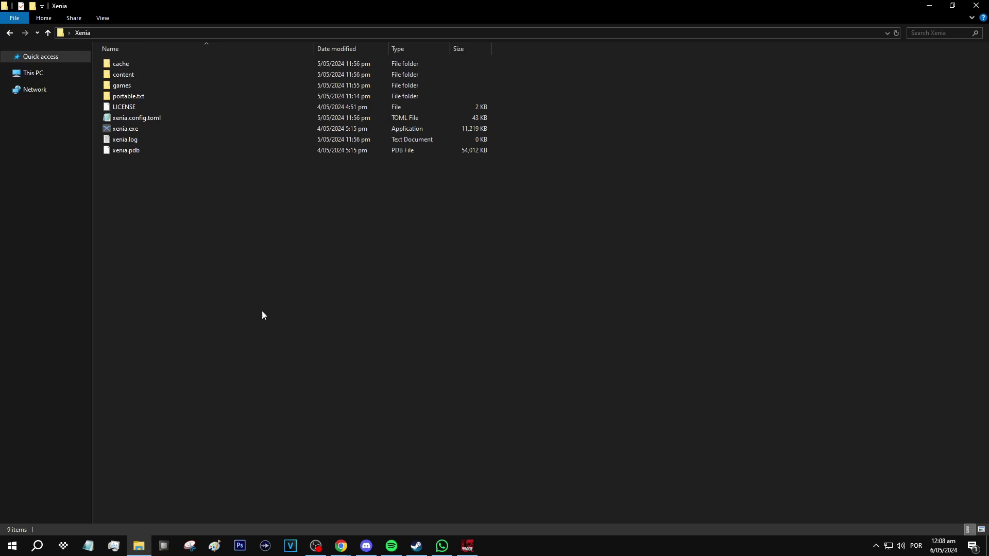
Open the content\4D5307D5 folder showing 00000001 and profile.
{"action": "double_click", "coordinate": [157, 77]}
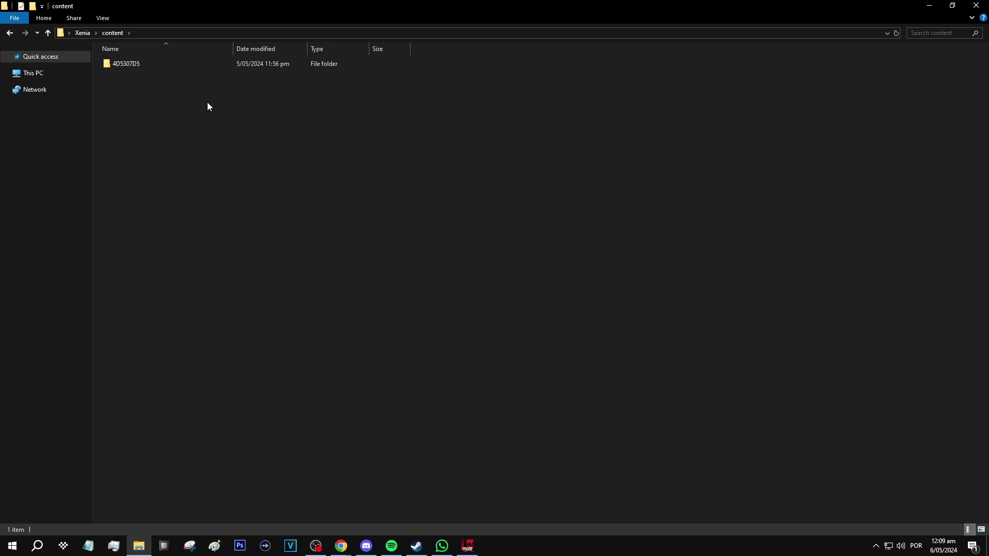
{"action": "left_click", "coordinate": [467, 545]}
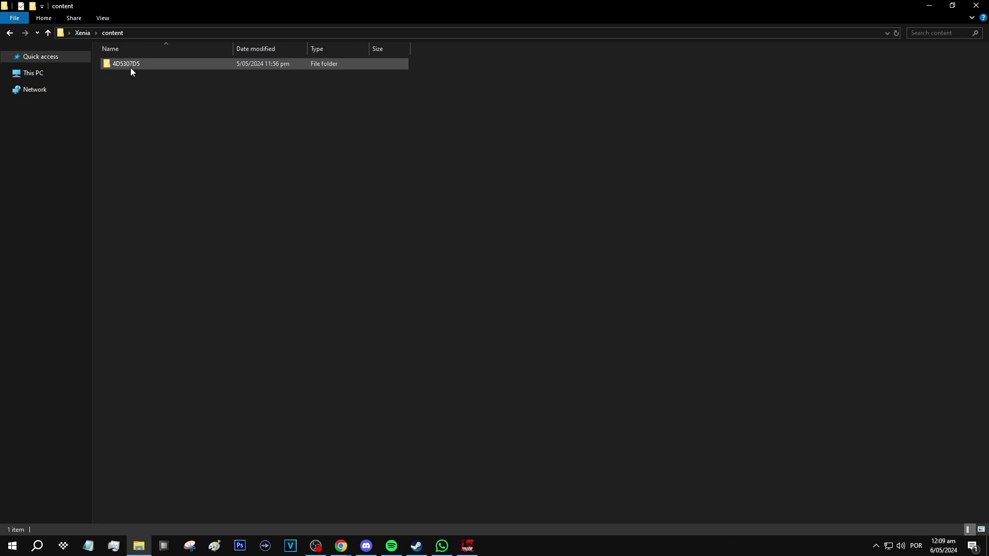
{"action": "double_click", "coordinate": [128, 66]}
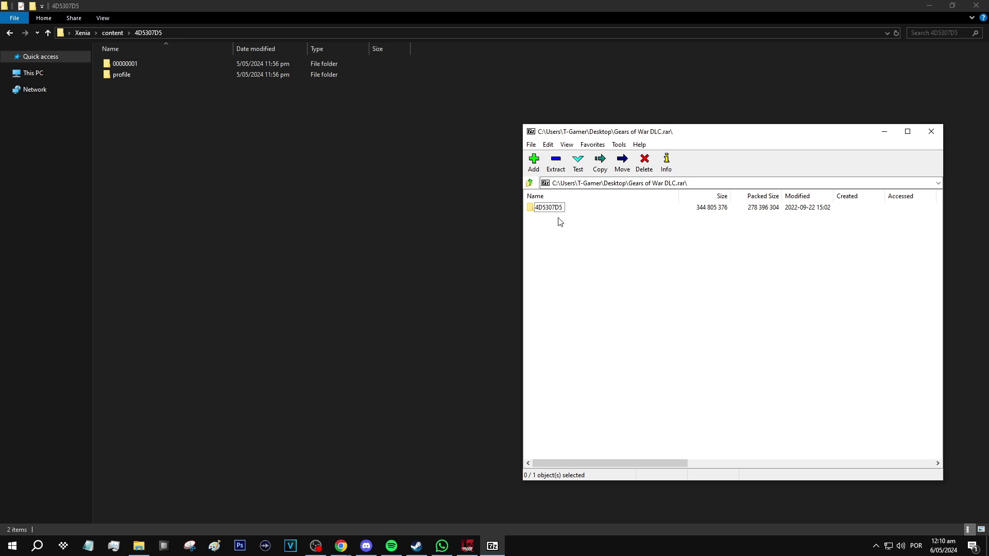
Extract 00000002 from the DLC archive's 4D5307D5 folder into content\4D5307D5.
{"action": "left_click", "coordinate": [547, 211]}
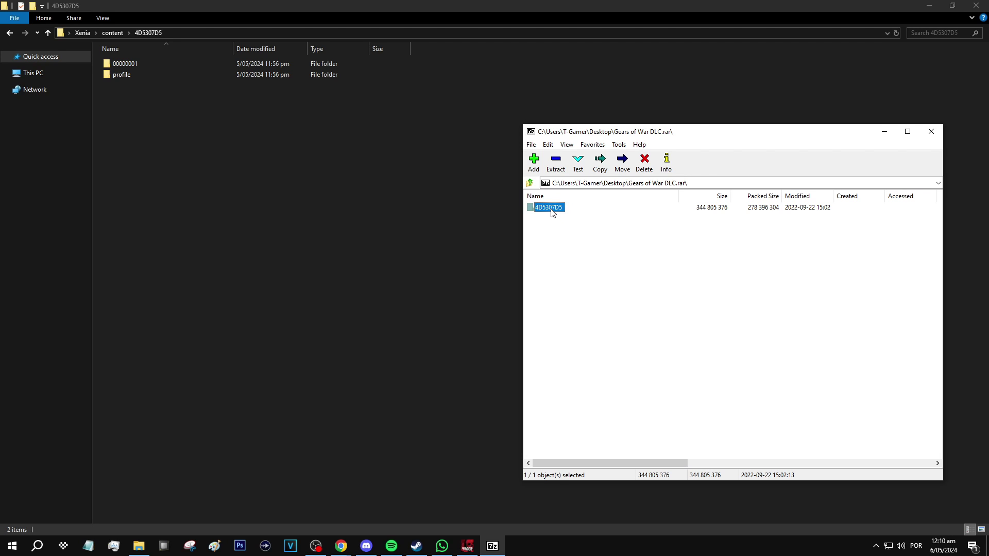
{"action": "double_click", "coordinate": [551, 210]}
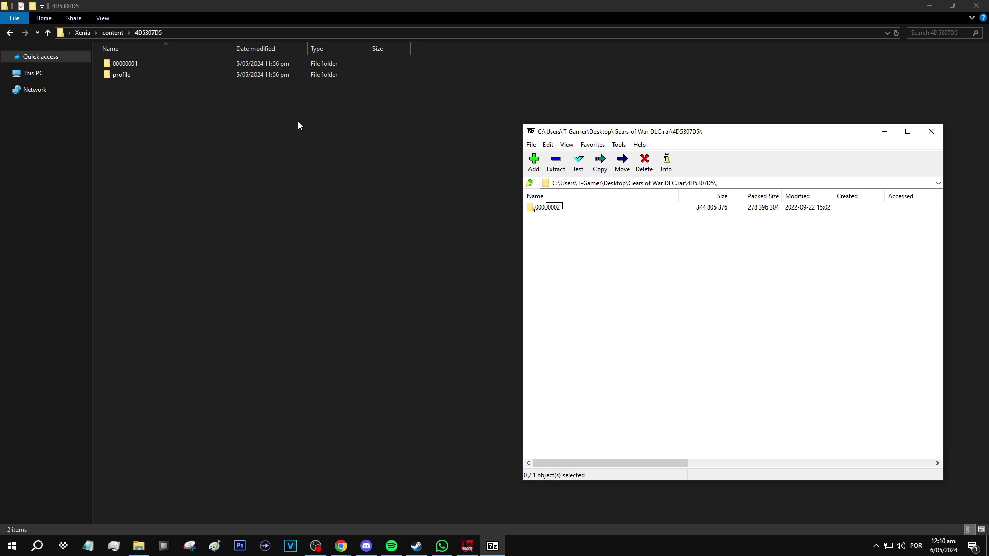
{"action": "left_click_drag", "start_coordinate": [547, 207], "coordinate": [288, 187]}
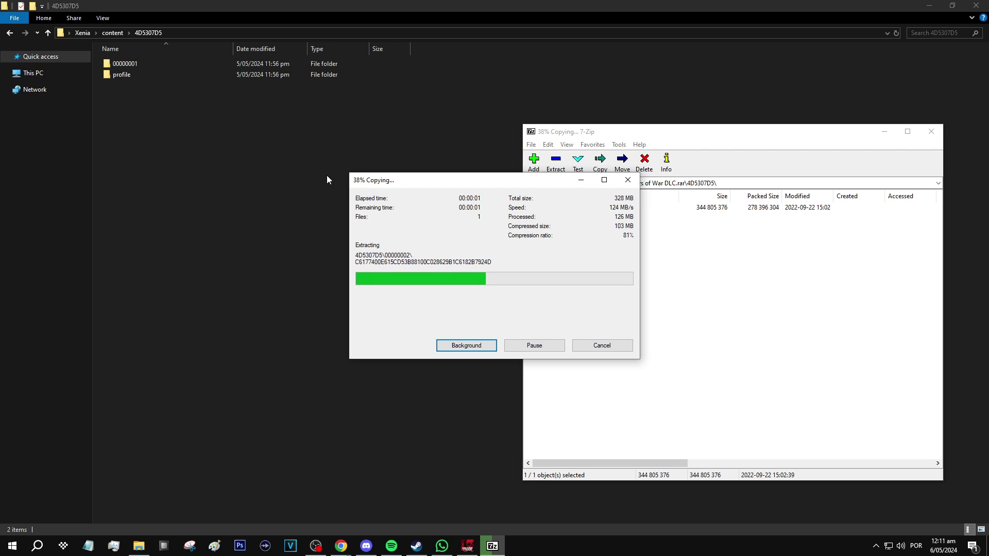